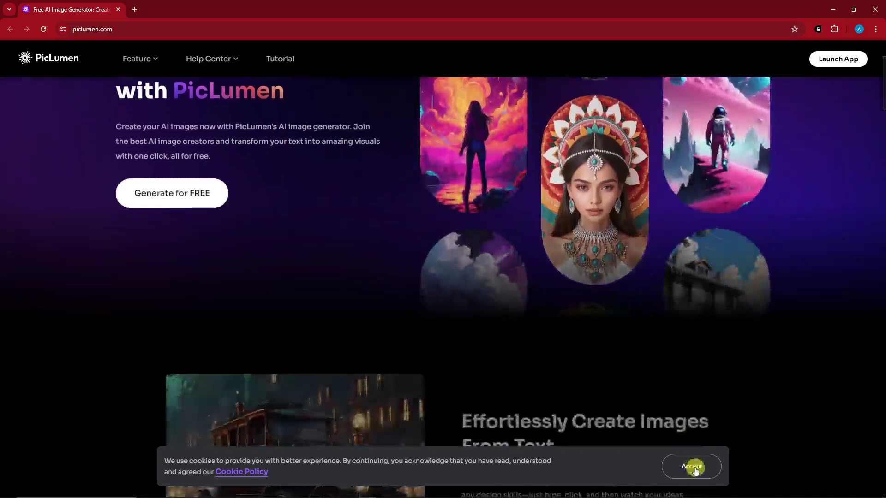
- Accept the cookie notice and scroll through the PicLumen landing page
{"action": "left_click", "coordinate": [692, 467]}
{"action": "scroll", "coordinate": [340, 280], "scroll_direction": "down", "scroll_amount": 5}
{"action": "scroll", "coordinate": [340, 282], "scroll_direction": "down", "scroll_amount": 8}
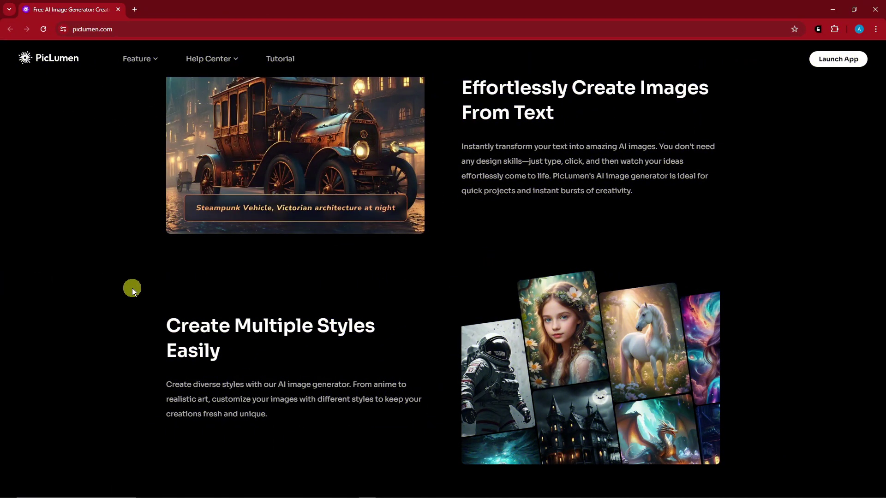
{"action": "scroll", "coordinate": [145, 279], "scroll_direction": "up", "scroll_amount": 8}
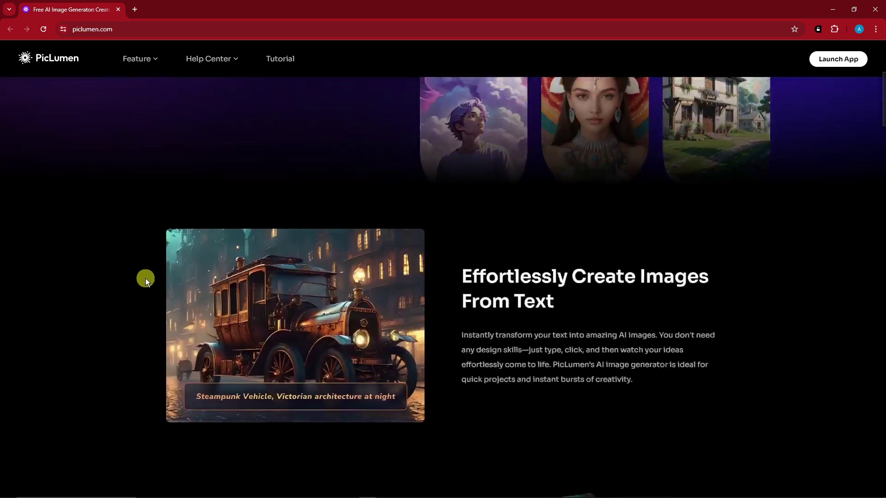
{"action": "scroll", "coordinate": [125, 245], "scroll_direction": "up", "scroll_amount": 2}
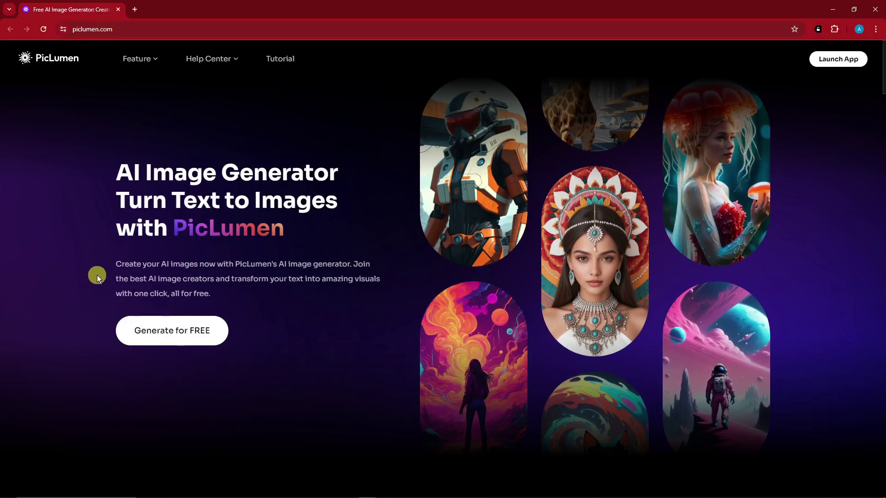
{"action": "scroll", "coordinate": [97, 275], "scroll_direction": "down", "scroll_amount": 6}
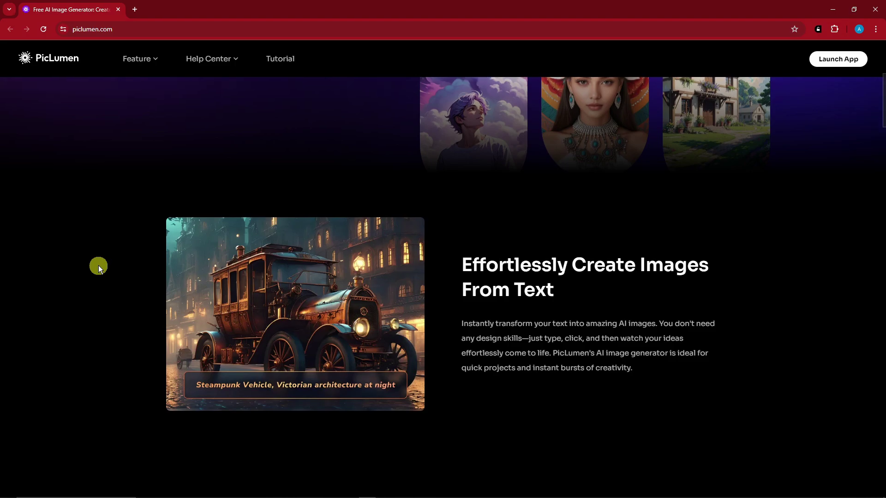
{"action": "scroll", "coordinate": [100, 272], "scroll_direction": "up", "scroll_amount": 6}
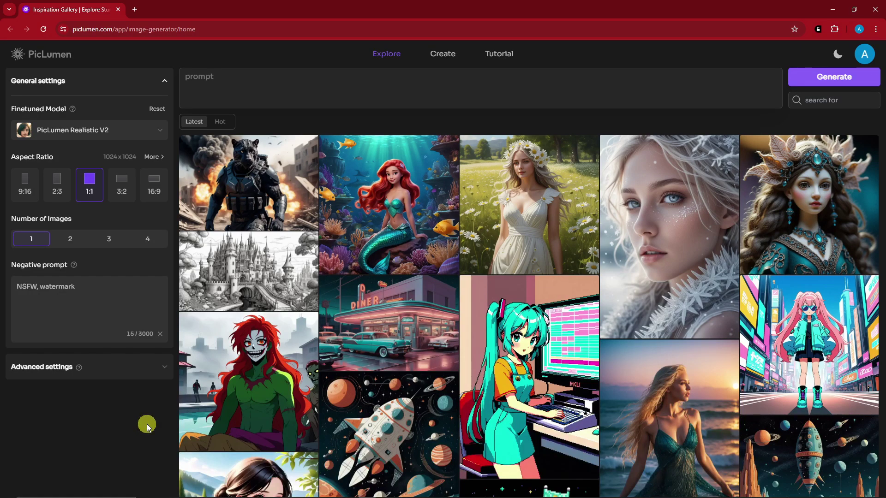
{"action": "scroll", "coordinate": [423, 391], "scroll_direction": "down", "scroll_amount": 5}
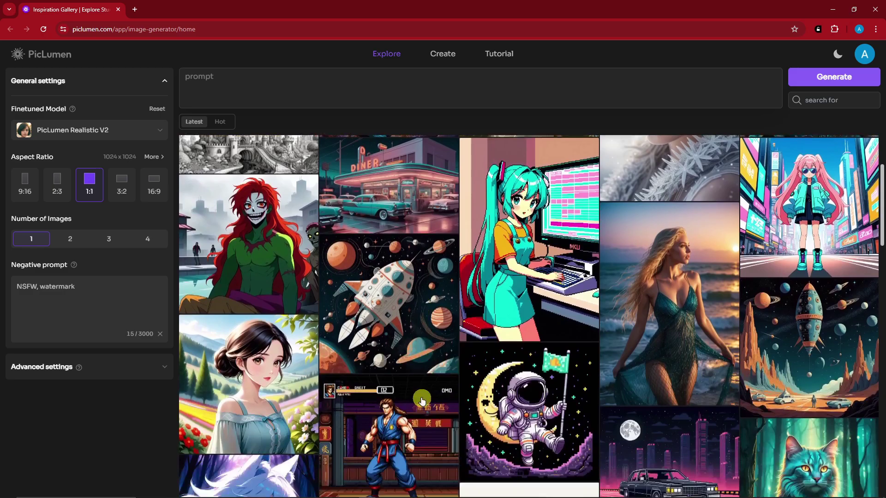
{"action": "scroll", "coordinate": [422, 391], "scroll_direction": "down", "scroll_amount": 5}
{"action": "scroll", "coordinate": [415, 370], "scroll_direction": "up", "scroll_amount": 10}
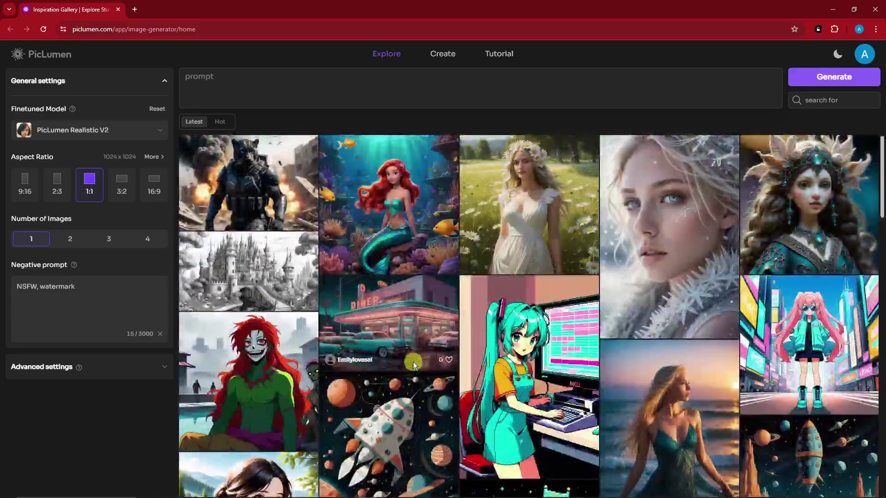
{"action": "left_click", "coordinate": [392, 57]}
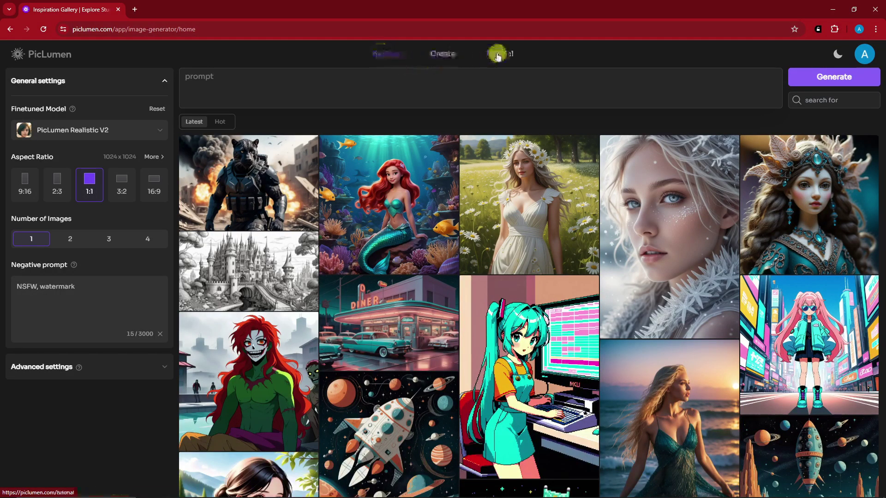
{"action": "scroll", "coordinate": [510, 229], "scroll_direction": "down", "scroll_amount": 4}
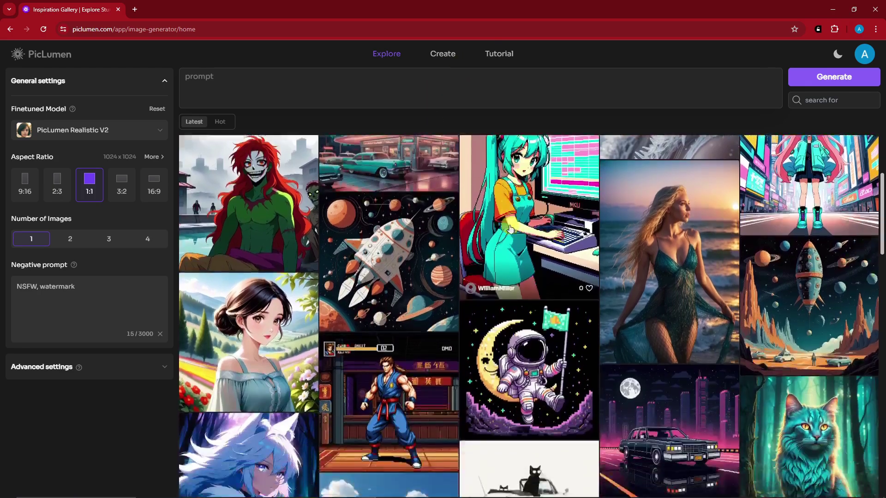
{"action": "scroll", "coordinate": [510, 229], "scroll_direction": "down", "scroll_amount": 15}
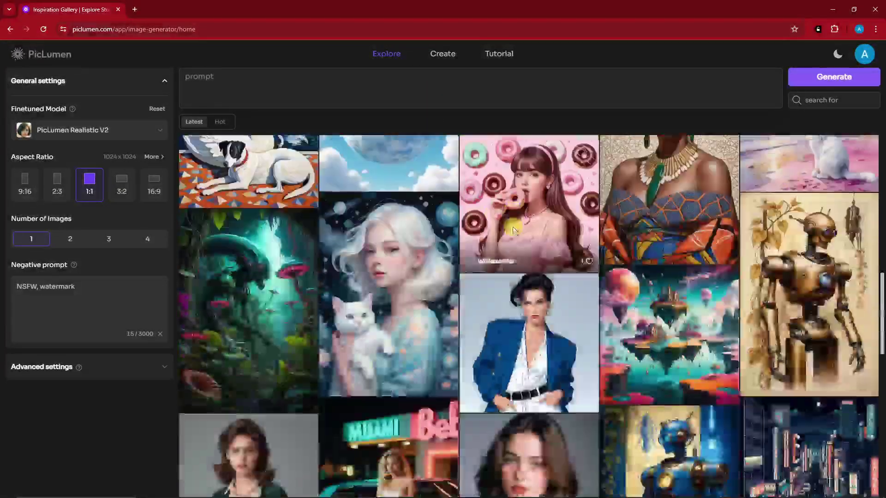
{"action": "scroll", "coordinate": [514, 230], "scroll_direction": "down", "scroll_amount": 13}
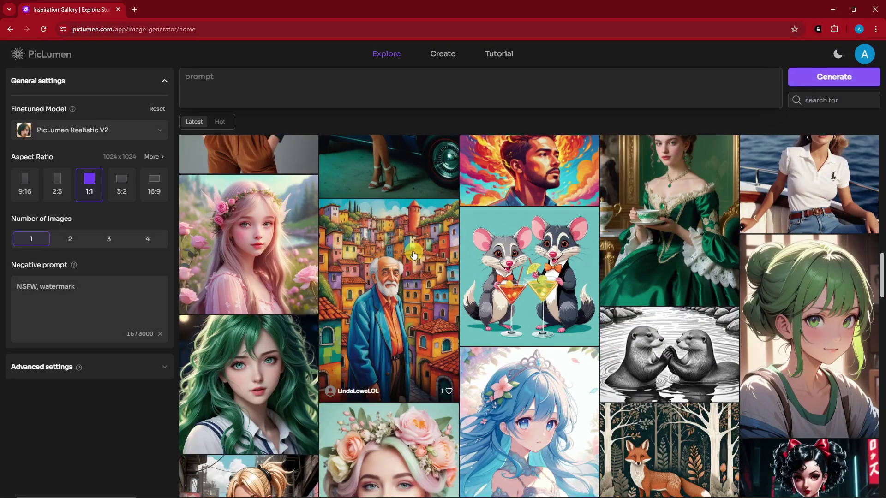
{"action": "left_click", "coordinate": [414, 255]}
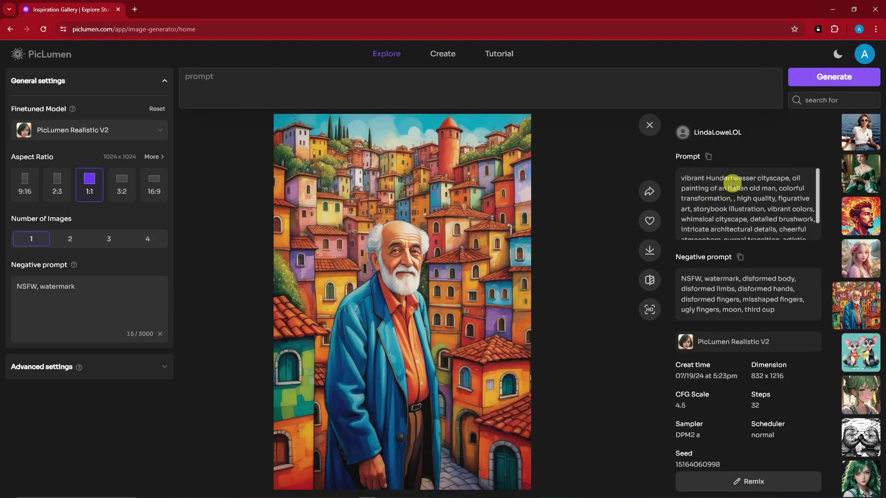
{"action": "scroll", "coordinate": [736, 187], "scroll_direction": "down", "scroll_amount": 3}
{"action": "scroll", "coordinate": [706, 199], "scroll_direction": "up", "scroll_amount": 3}
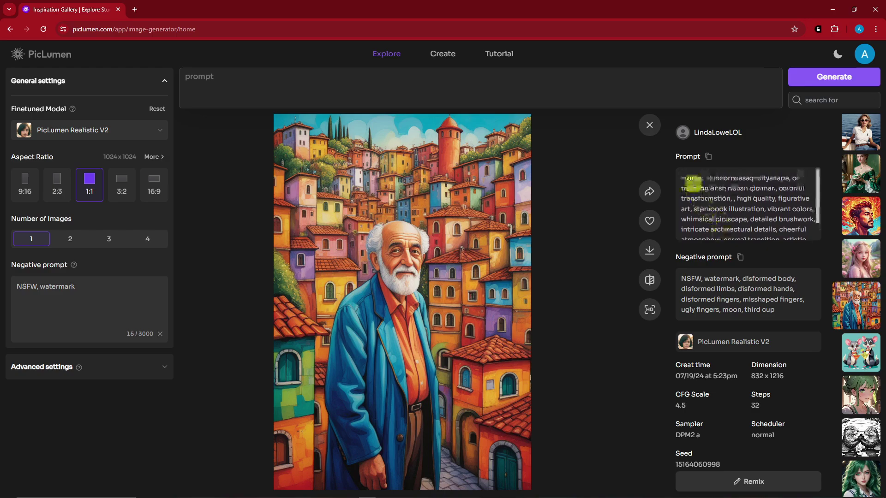
{"action": "scroll", "coordinate": [694, 183], "scroll_direction": "down", "scroll_amount": 3}
{"action": "scroll", "coordinate": [694, 251], "scroll_direction": "down", "scroll_amount": 1}
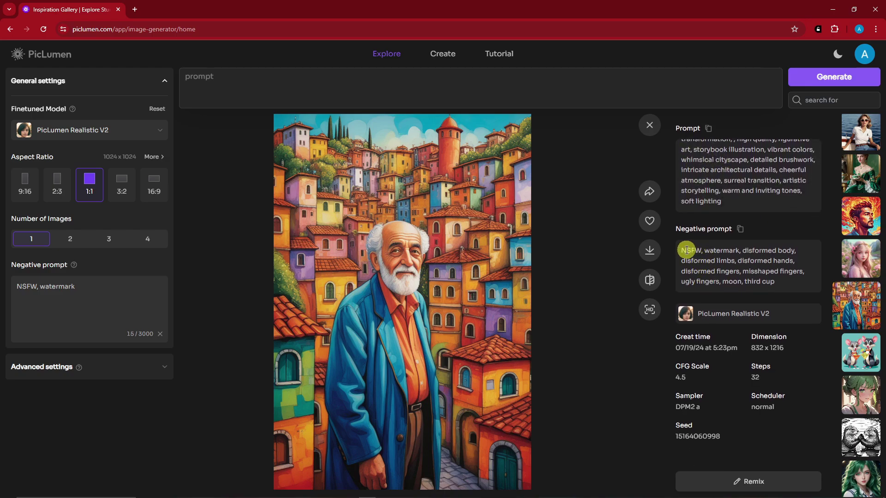
{"action": "left_click_drag", "start_coordinate": [687, 250], "coordinate": [781, 279]}
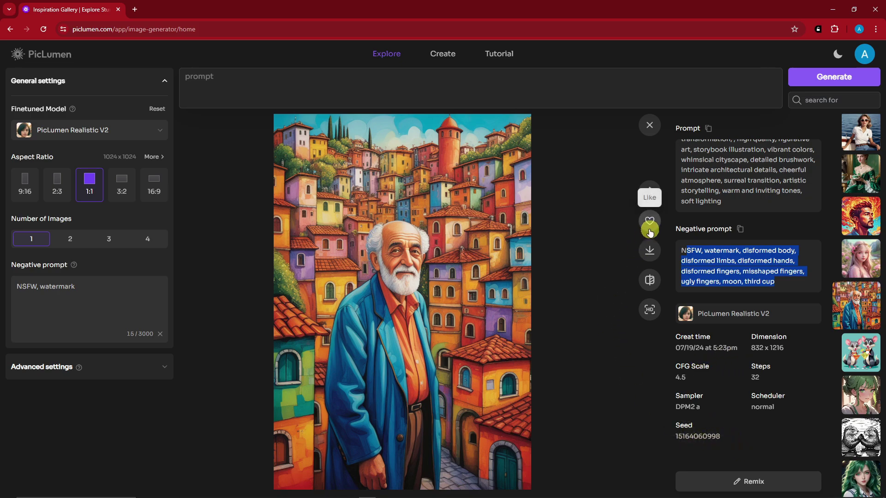
{"action": "left_click", "coordinate": [650, 192]}
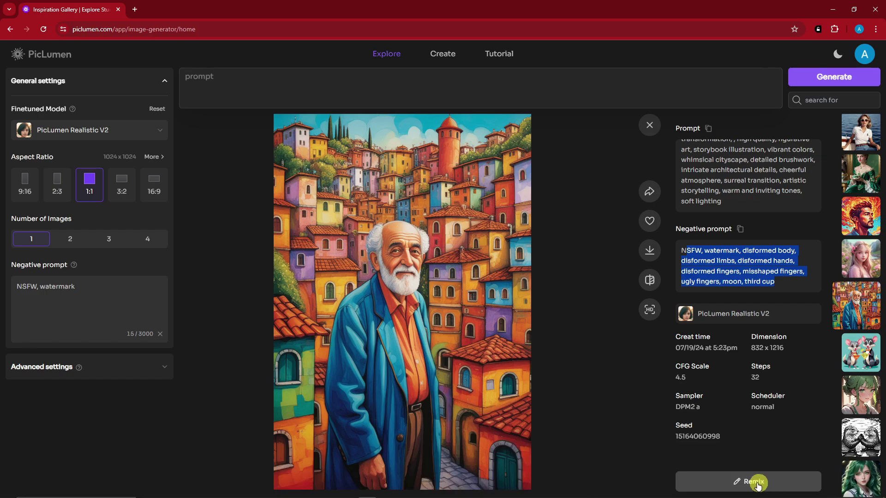
{"action": "scroll", "coordinate": [704, 310], "scroll_direction": "up", "scroll_amount": 1}
{"action": "left_click", "coordinate": [719, 214]}
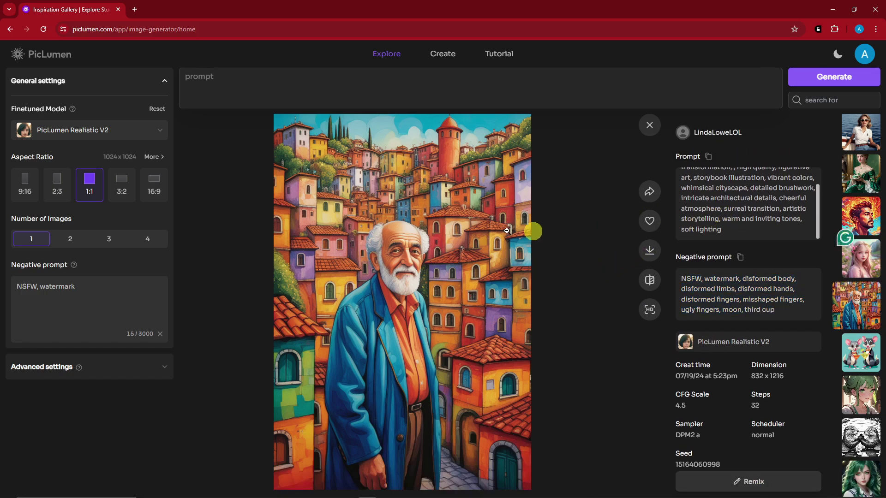
{"action": "left_click", "coordinate": [651, 129]}
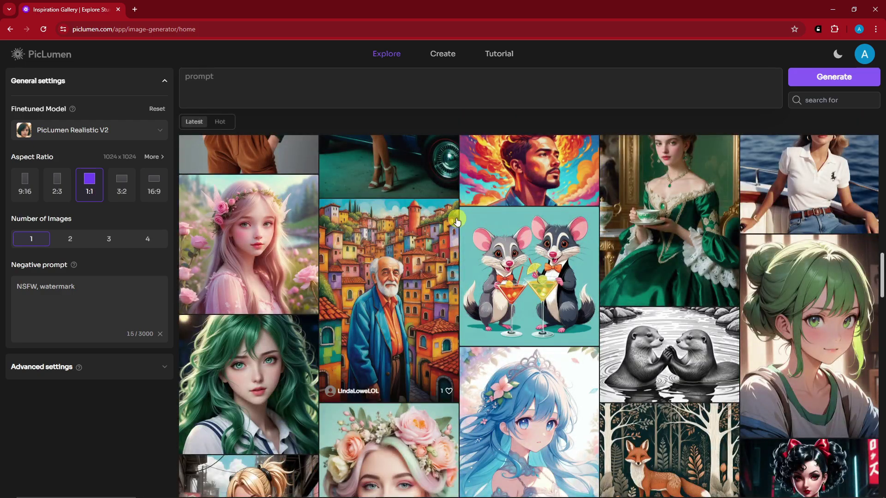
- On the Create page, enter the prompt 'A dog playing on a beach', correcting 'in' to 'on'
{"action": "scroll", "coordinate": [453, 305], "scroll_direction": "up", "scroll_amount": 1}
{"action": "scroll", "coordinate": [453, 305], "scroll_direction": "up", "scroll_amount": 15}
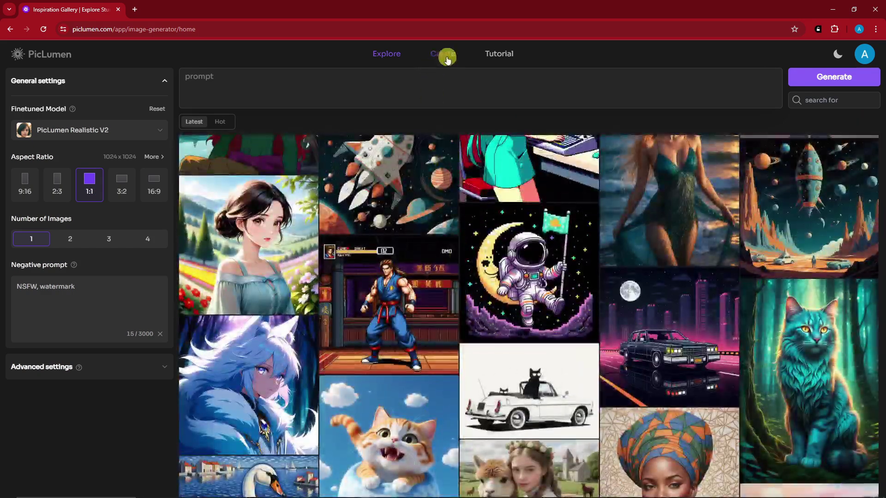
{"action": "left_click", "coordinate": [444, 54]}
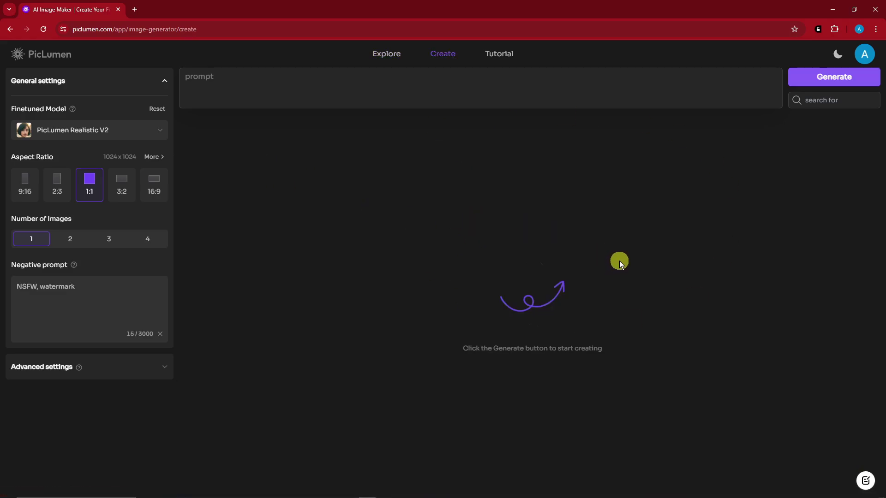
{"action": "left_click", "coordinate": [236, 88]}
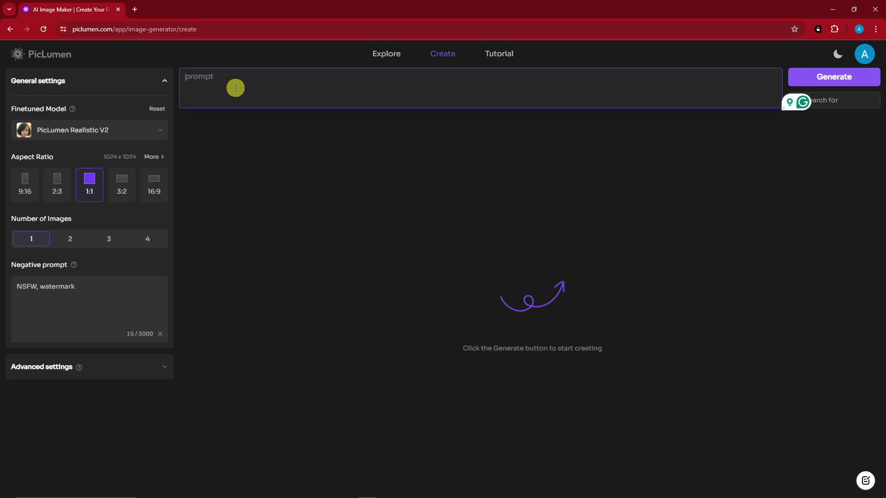
{"action": "type", "text": "A dog playi"}
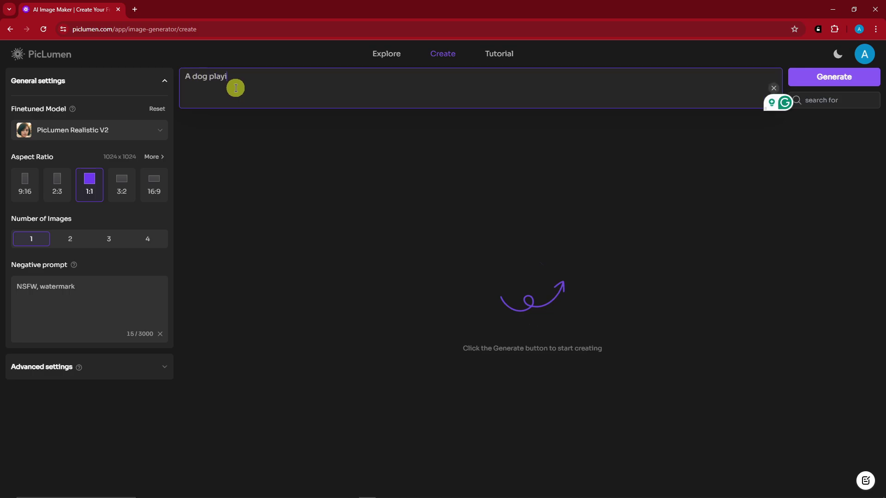
{"action": "type", "text": "ng in a beach."}
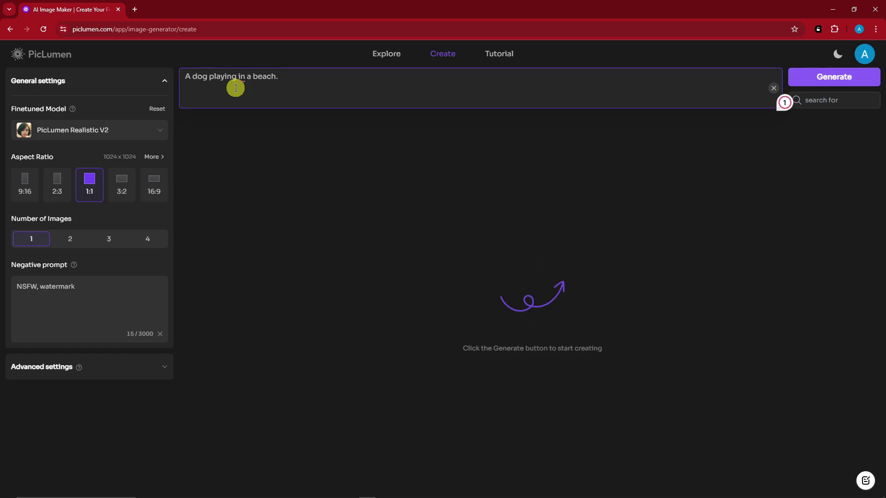
{"action": "left_click", "coordinate": [243, 81]}
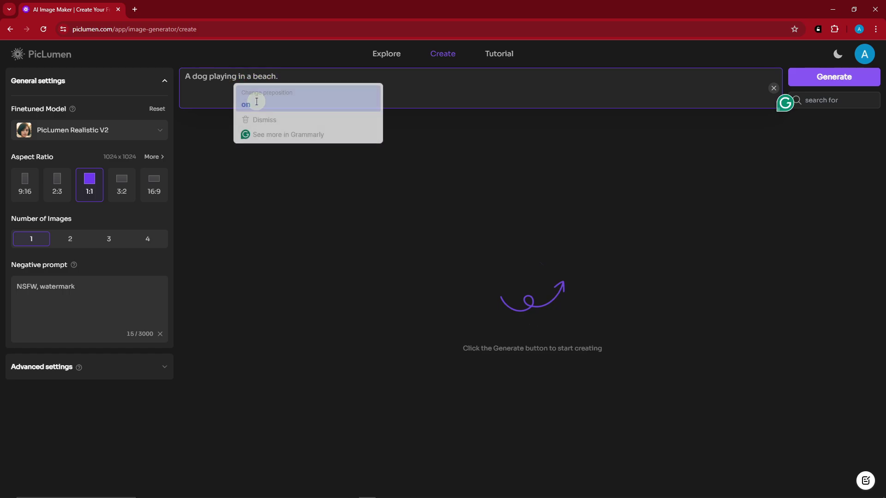
{"action": "left_click", "coordinate": [247, 95]}
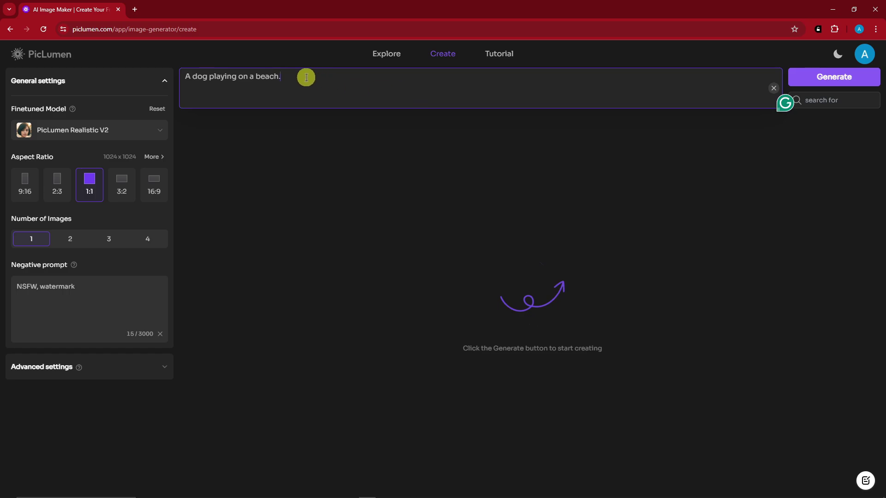
- Keep PicLumen Realistic V2 selected as the finetuned model
{"action": "key", "text": "ctrl+a"}
{"action": "left_click", "coordinate": [331, 85]}
{"action": "left_click", "coordinate": [144, 123]}
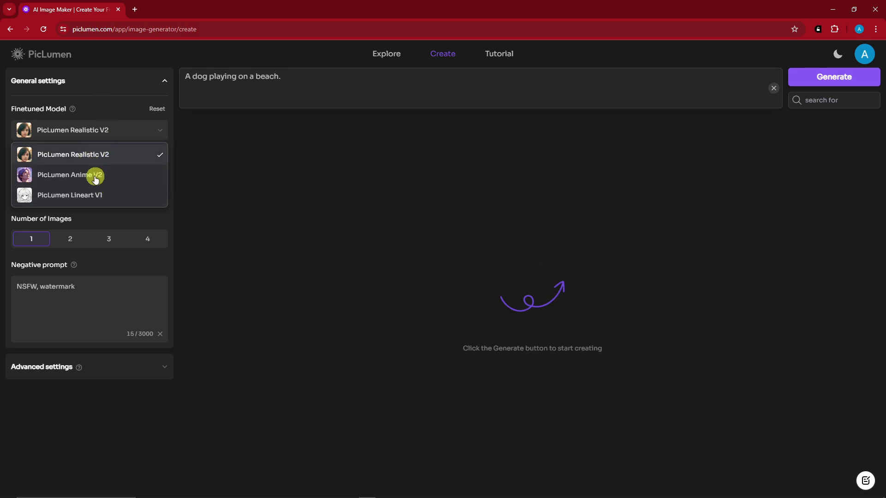
{"action": "left_click", "coordinate": [108, 80]}
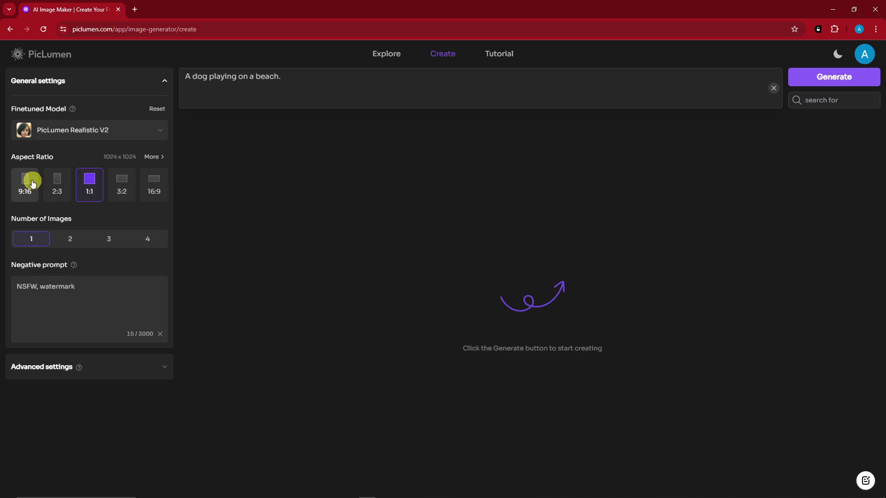
- Leave the aspect ratio unchanged, set Number of Images to 2, and start editing the negative prompt
{"action": "left_click", "coordinate": [153, 158]}
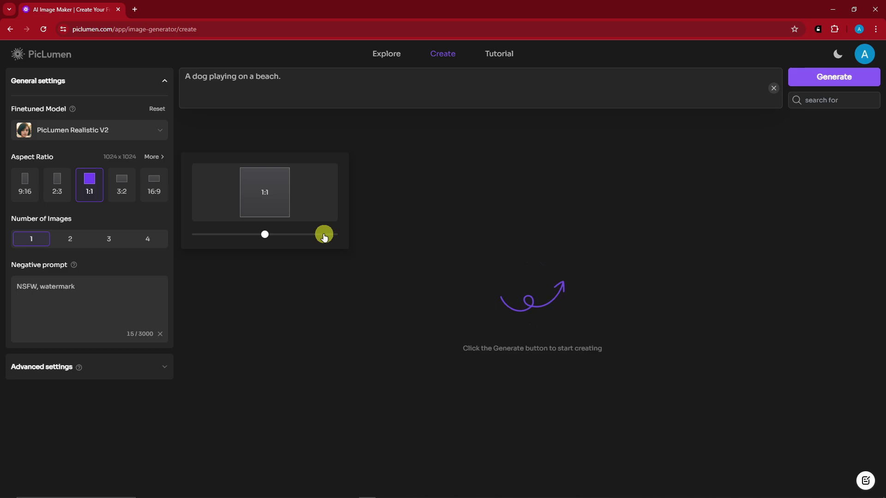
{"action": "left_click", "coordinate": [145, 219]}
{"action": "left_click", "coordinate": [74, 238]}
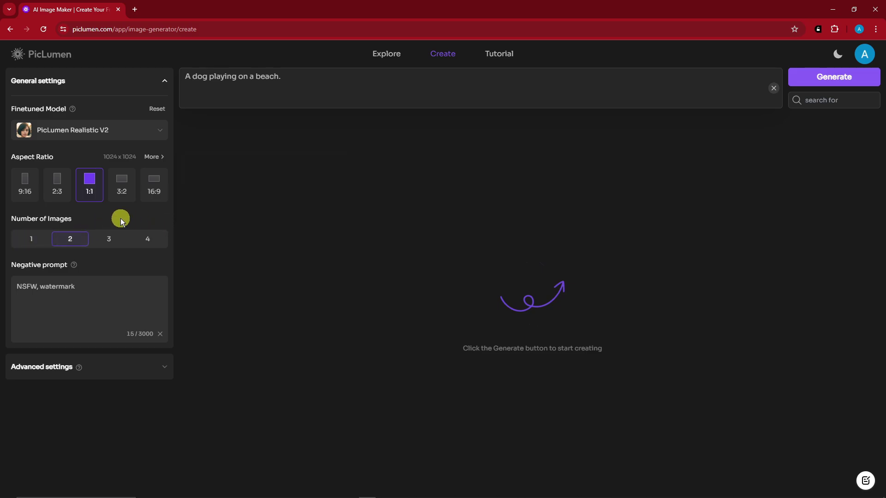
{"action": "left_click", "coordinate": [90, 285]}
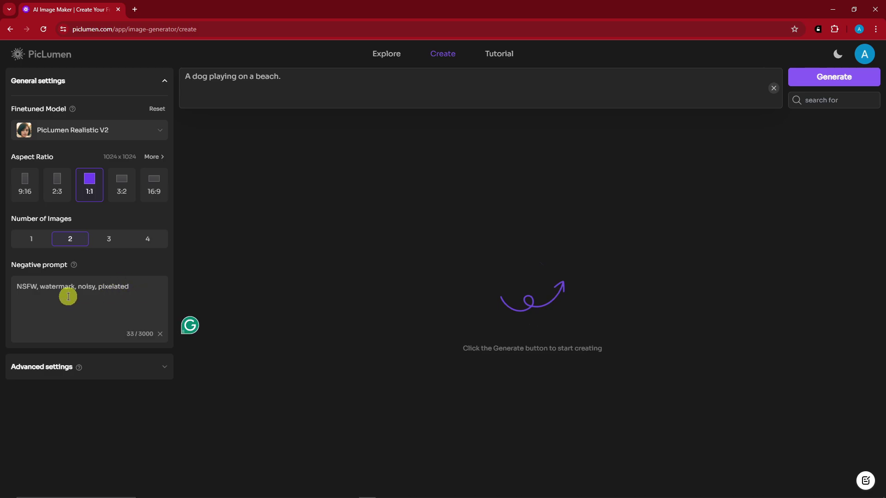
{"action": "left_click", "coordinate": [167, 368]}
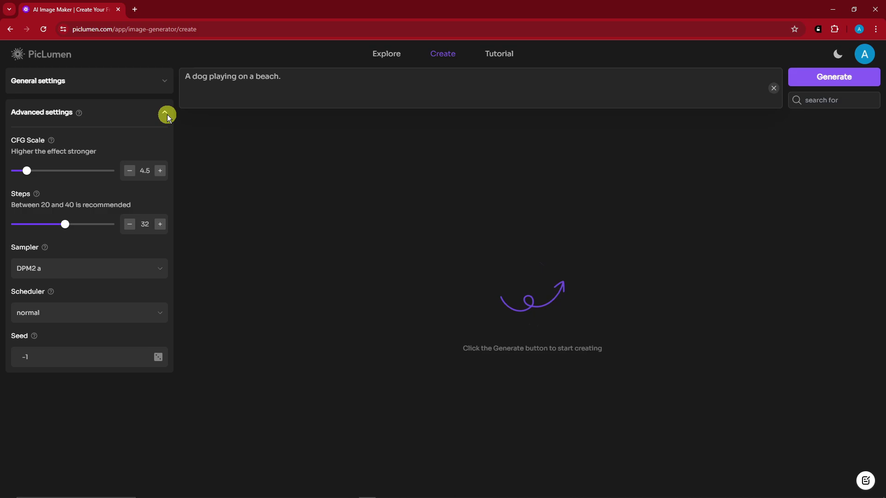
{"action": "left_click", "coordinate": [159, 81]}
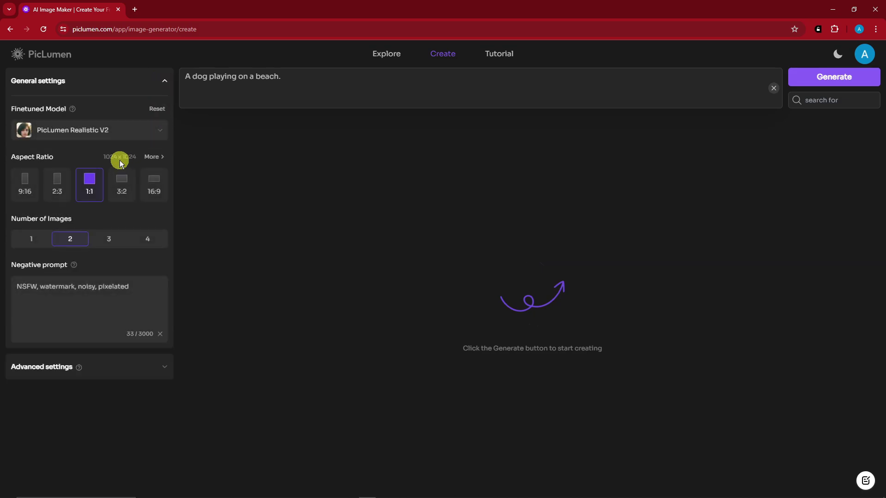
- Generate the two beach-dog images
{"action": "left_click", "coordinate": [813, 81]}
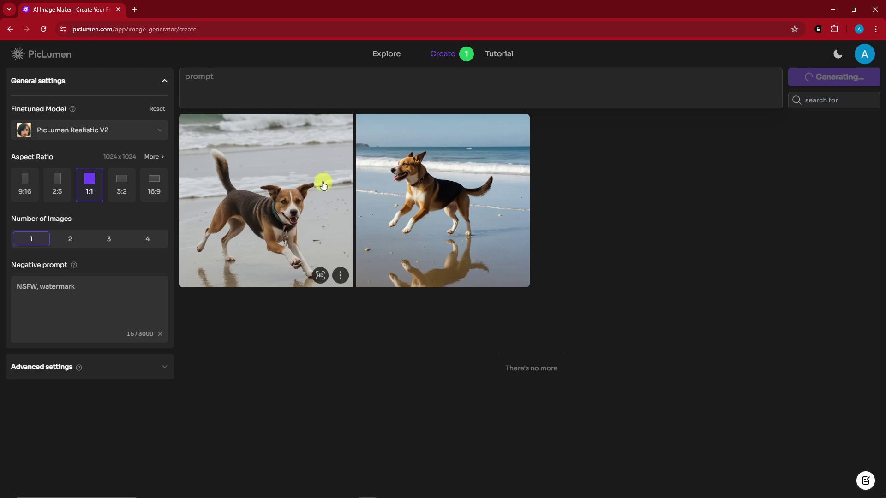
- View the left dog image full size and flip between both results, ending on the grey-beach one
{"action": "left_click", "coordinate": [323, 185]}
{"action": "key", "text": "Right"}
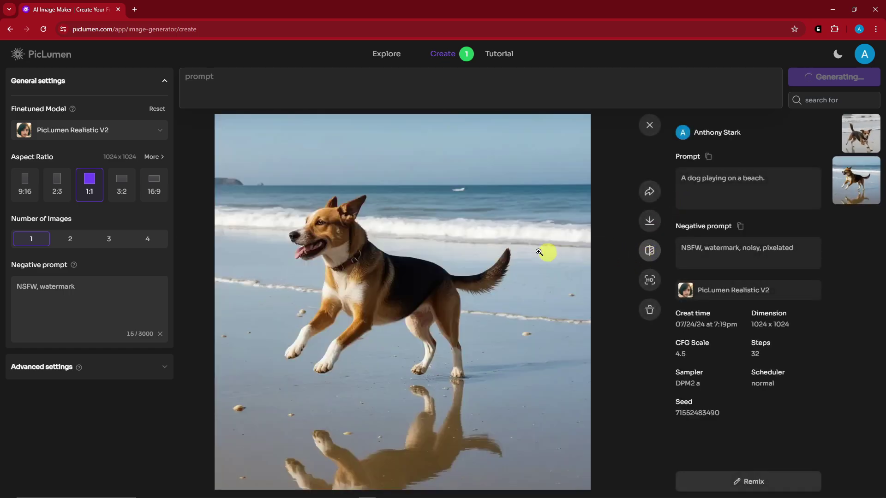
{"action": "key", "text": "Left"}
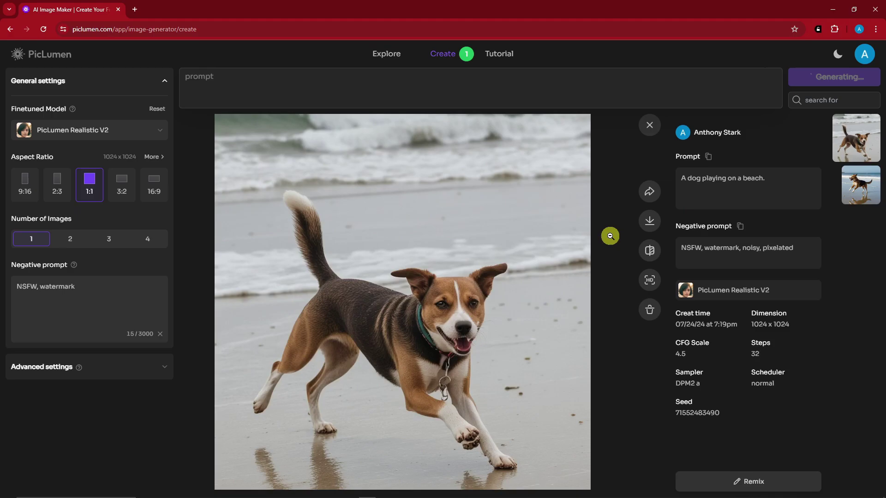
{"action": "key", "text": "Right"}
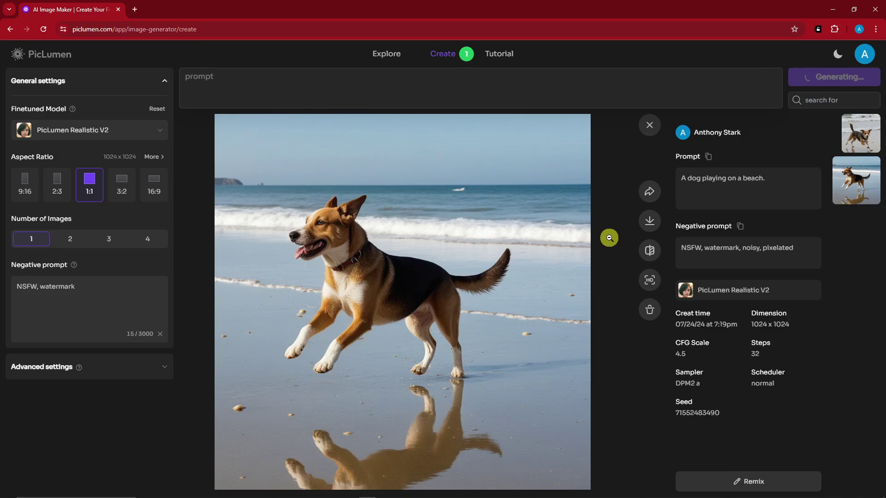
{"action": "key", "text": "Left"}
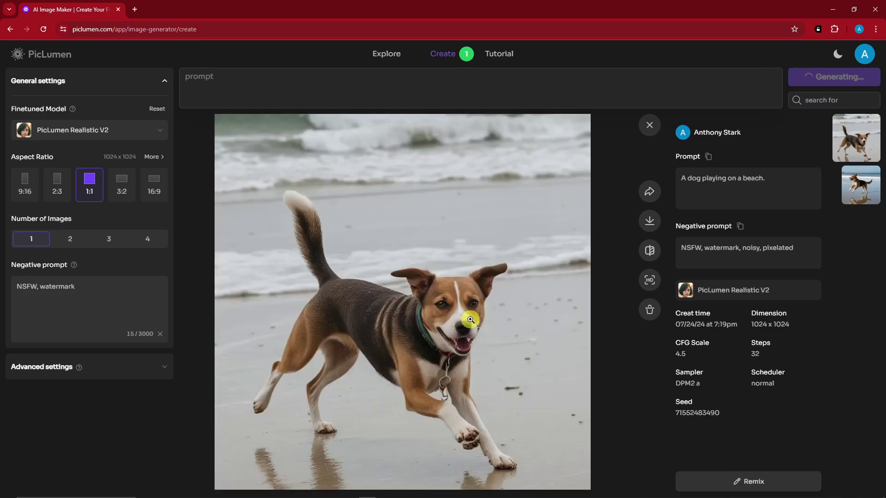
{"action": "mouse_move", "coordinate": [649, 194]}
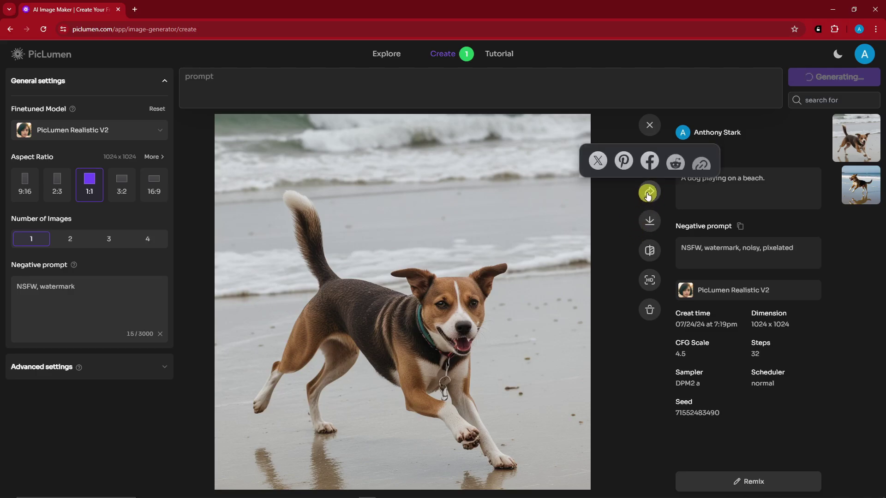
- Download the grey-beach dog image as a PNG, then close and reopen its details
{"action": "left_click", "coordinate": [651, 229]}
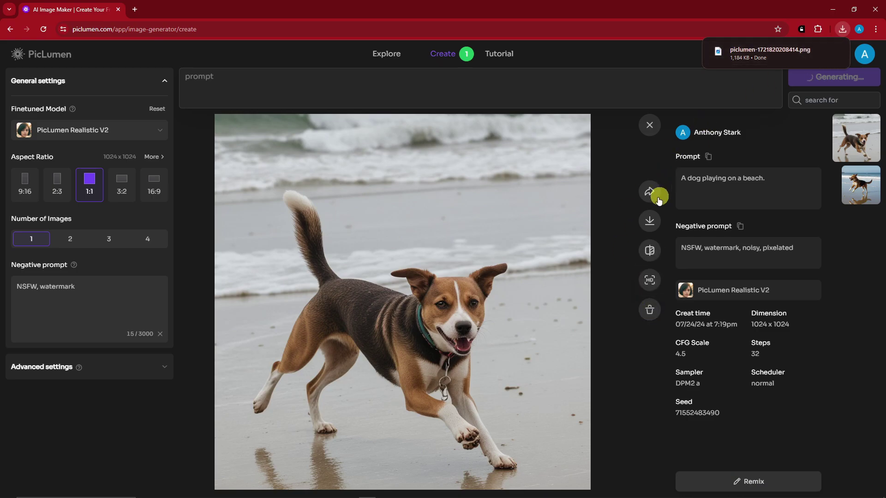
{"action": "left_click", "coordinate": [638, 279]}
{"action": "left_click", "coordinate": [296, 170]}
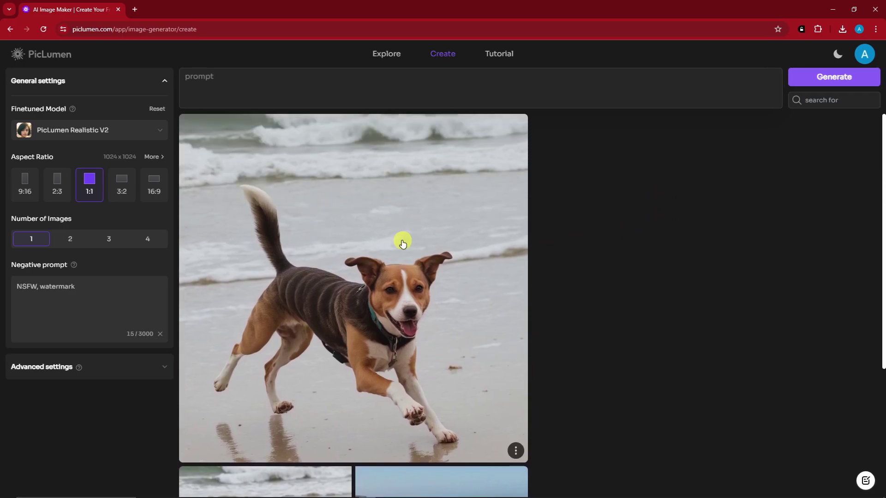
- Check the original dog image's details, then open the upscaled dog image's details
{"action": "scroll", "coordinate": [400, 240], "scroll_direction": "down", "scroll_amount": 3}
{"action": "left_click", "coordinate": [307, 393]}
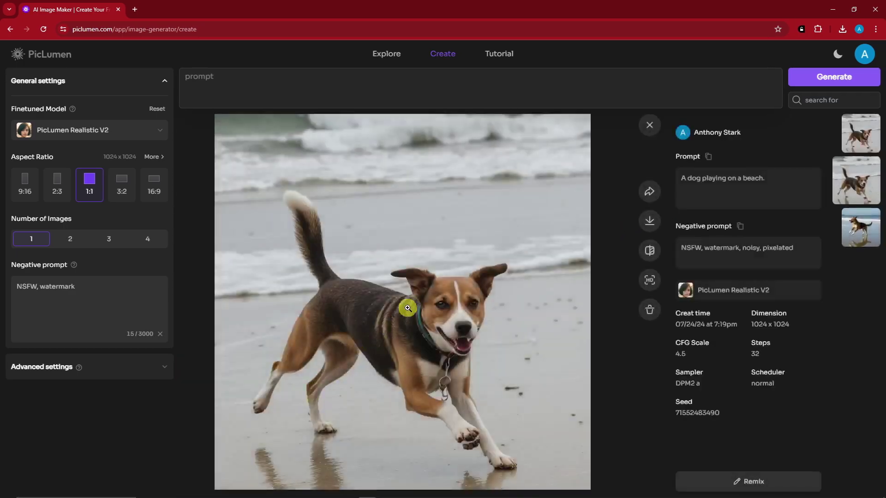
{"action": "left_click", "coordinate": [649, 126]}
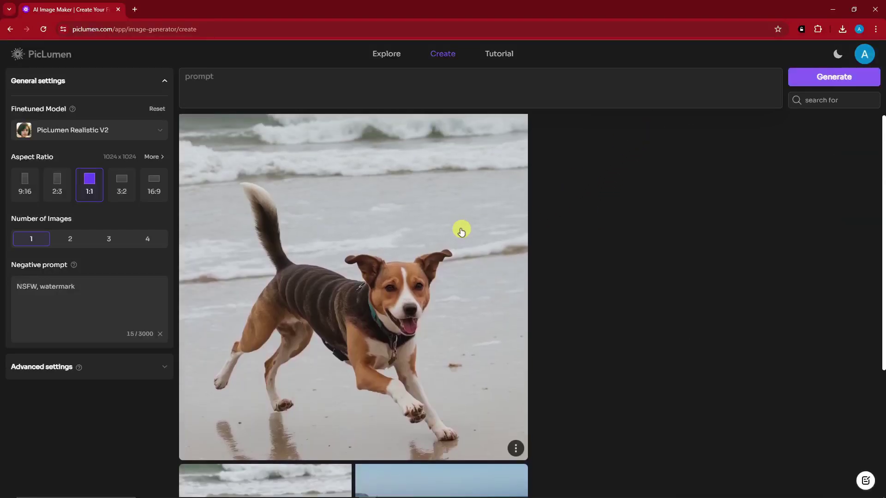
{"action": "left_click", "coordinate": [459, 228]}
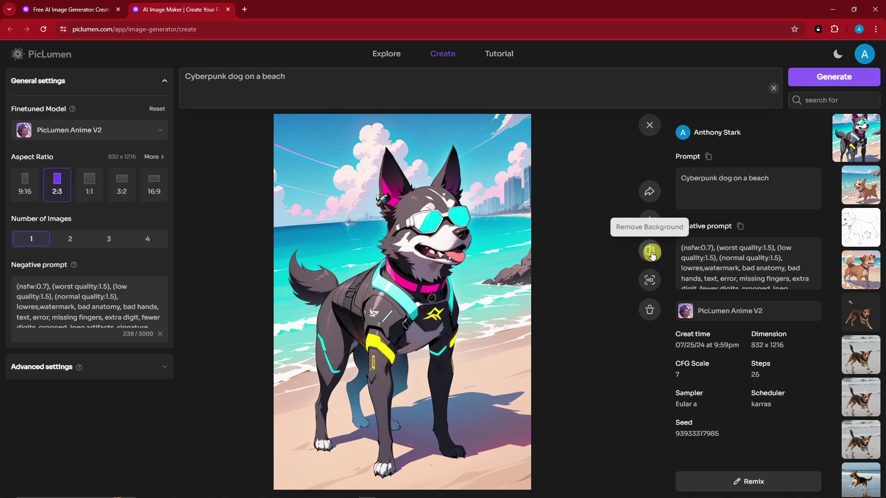
{"action": "left_click", "coordinate": [868, 351]}
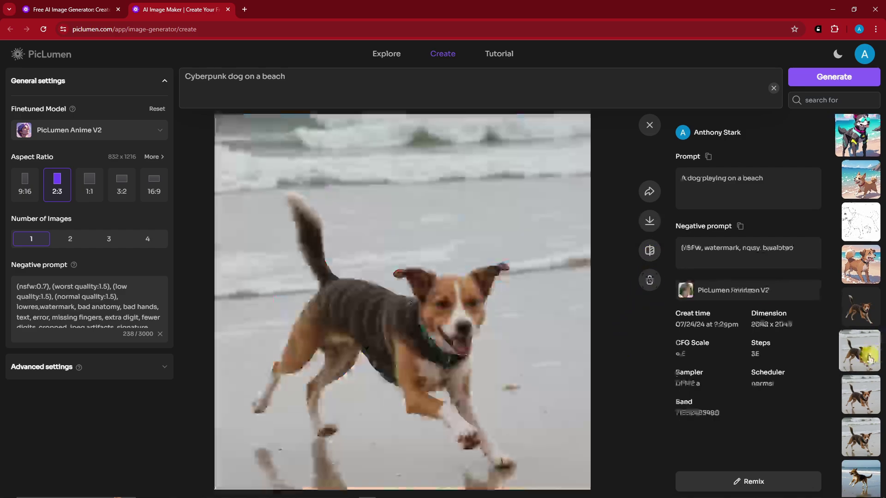
{"action": "left_click", "coordinate": [866, 292]}
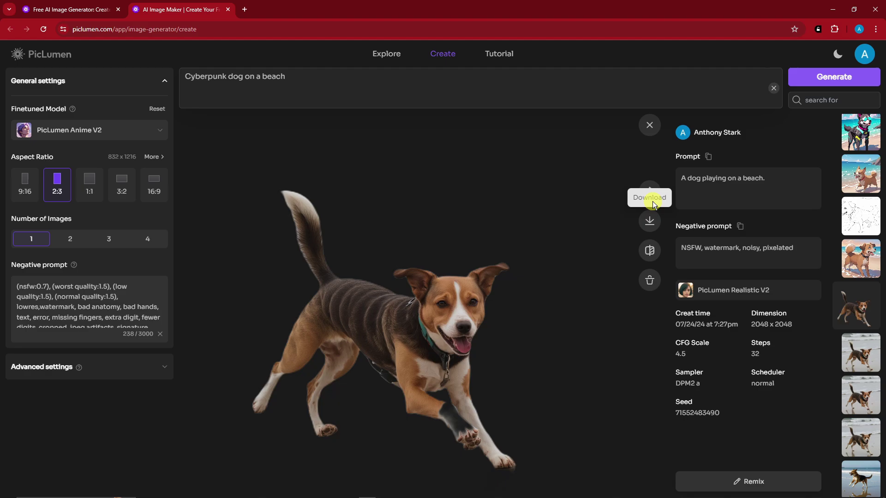
{"action": "left_click", "coordinate": [866, 260]}
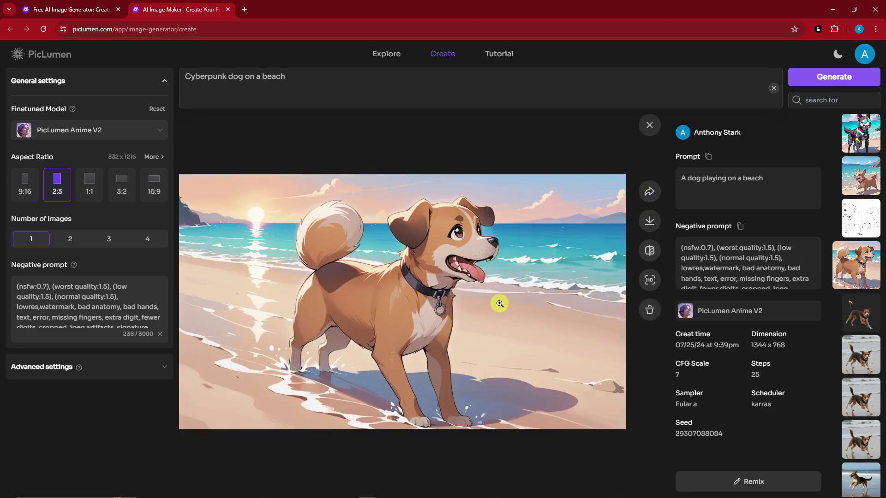
{"action": "left_click", "coordinate": [861, 227]}
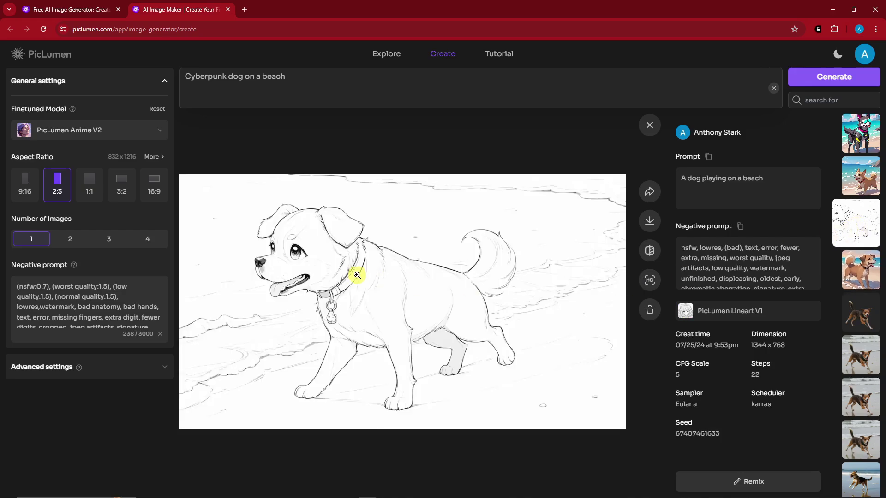
{"action": "left_click", "coordinate": [152, 131]}
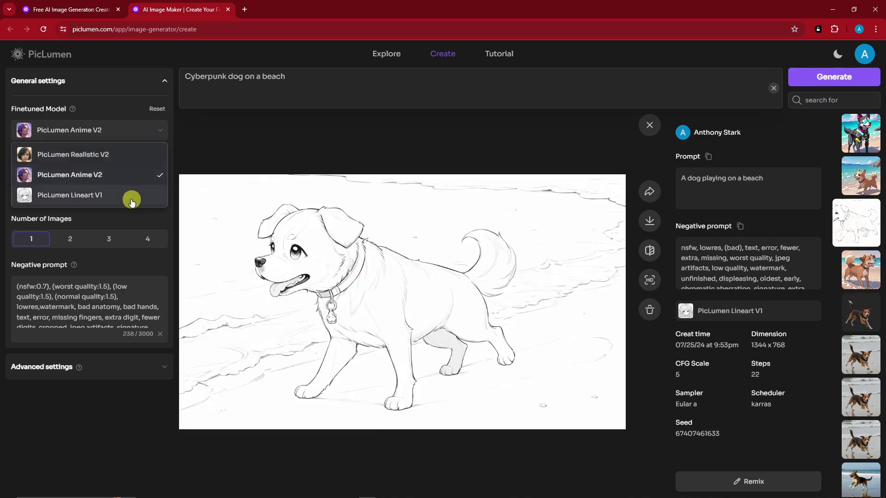
{"action": "left_click", "coordinate": [142, 419]}
{"action": "left_click", "coordinate": [866, 138]}
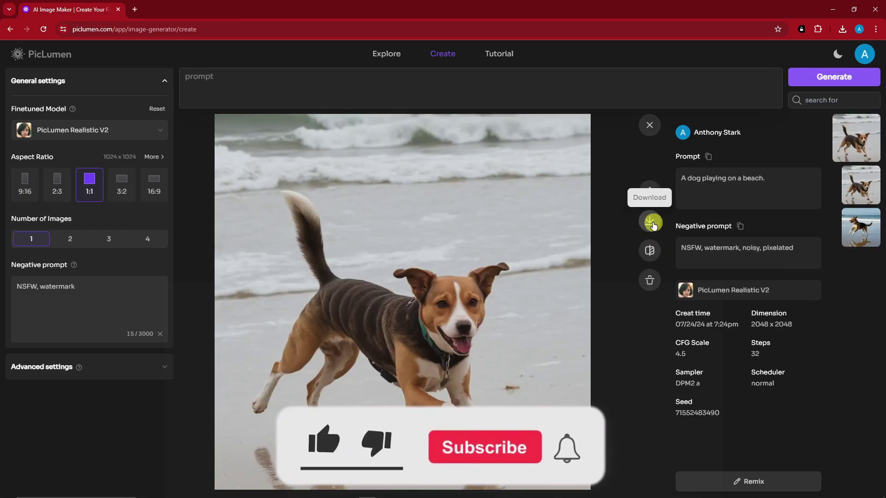
- Download the 2048 × 2048 upscaled dog image, then close and reopen its details
{"action": "left_click", "coordinate": [651, 224]}
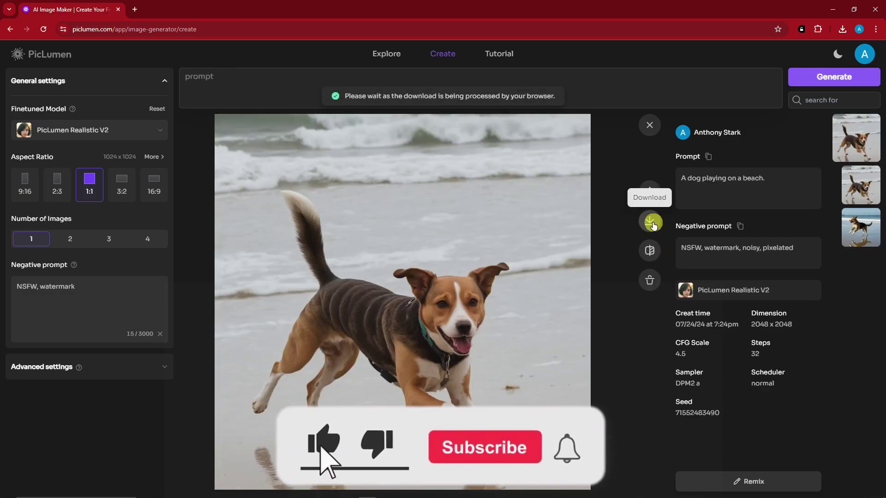
{"action": "left_click", "coordinate": [654, 129]}
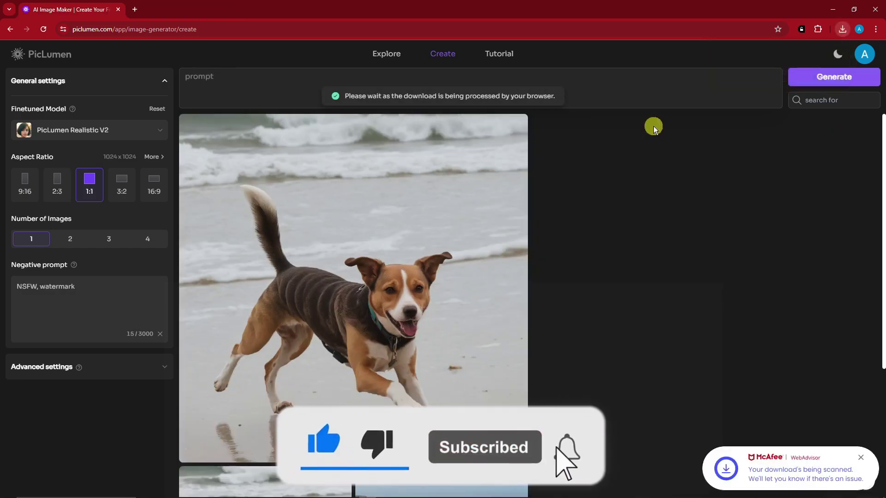
{"action": "scroll", "coordinate": [617, 246], "scroll_direction": "down", "scroll_amount": 3}
{"action": "scroll", "coordinate": [582, 299], "scroll_direction": "up", "scroll_amount": 3}
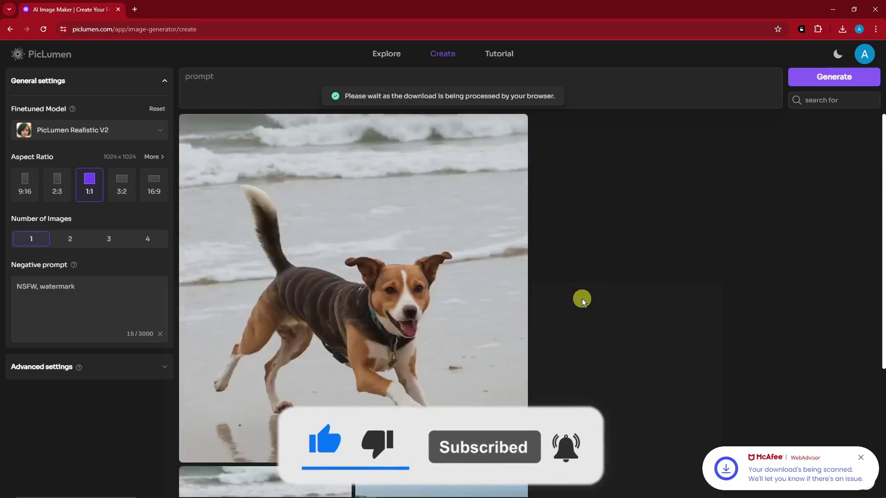
{"action": "left_click", "coordinate": [400, 239]}
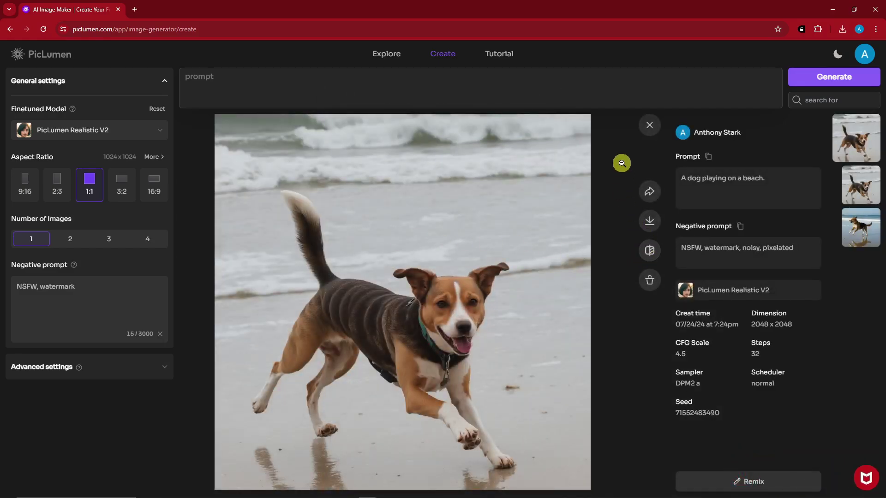